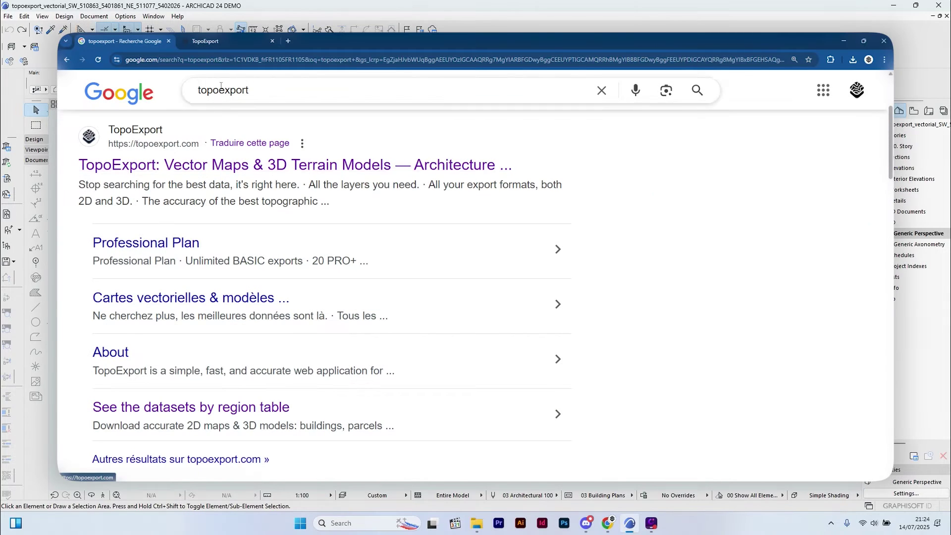
Preview the TopoExport 3D Modeling terrain export for the mapped area.
{"action": "left_click", "coordinate": [236, 41]}
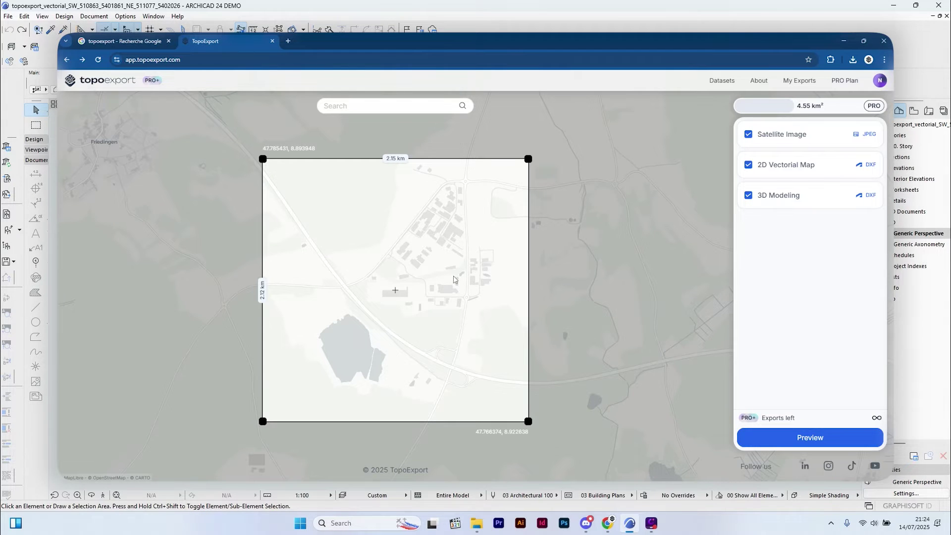
{"action": "left_click", "coordinate": [789, 196]}
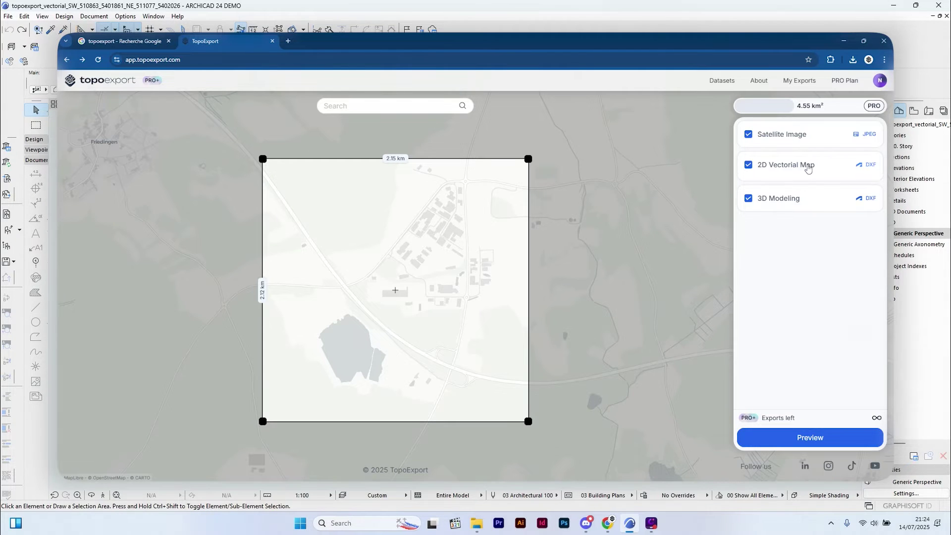
{"action": "left_click", "coordinate": [815, 440]}
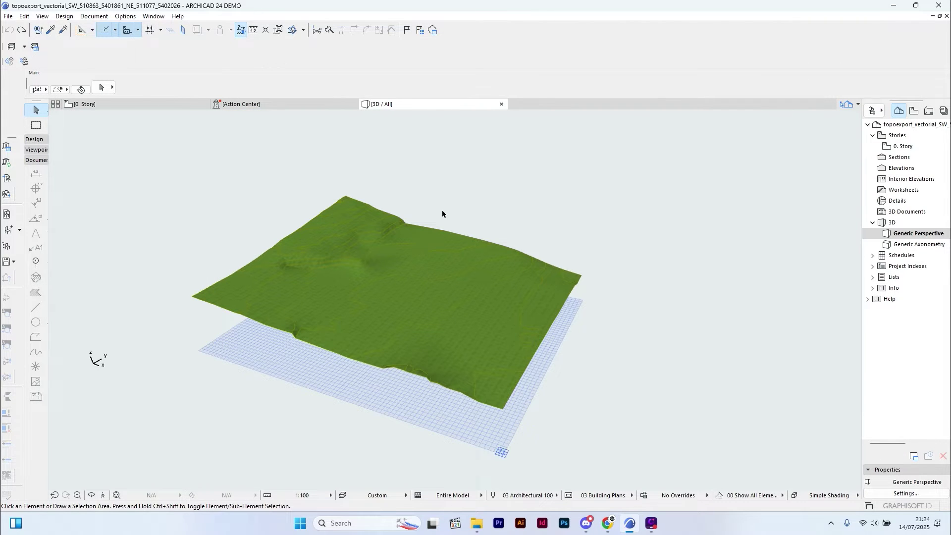
On the 0. Story plan, use Multiply with Drag to copy all terrain 150 units below.
{"action": "left_click", "coordinate": [143, 109]}
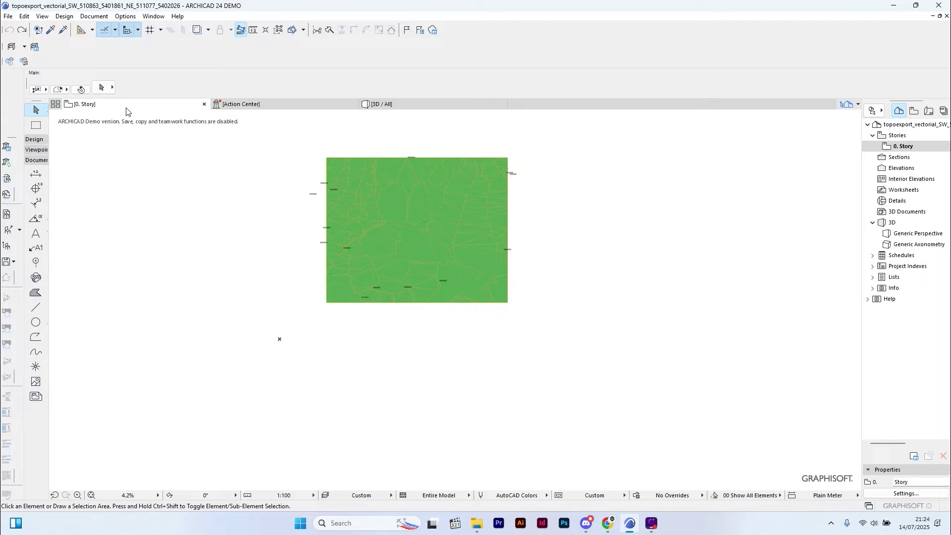
{"action": "key", "text": "ctrl+a"}
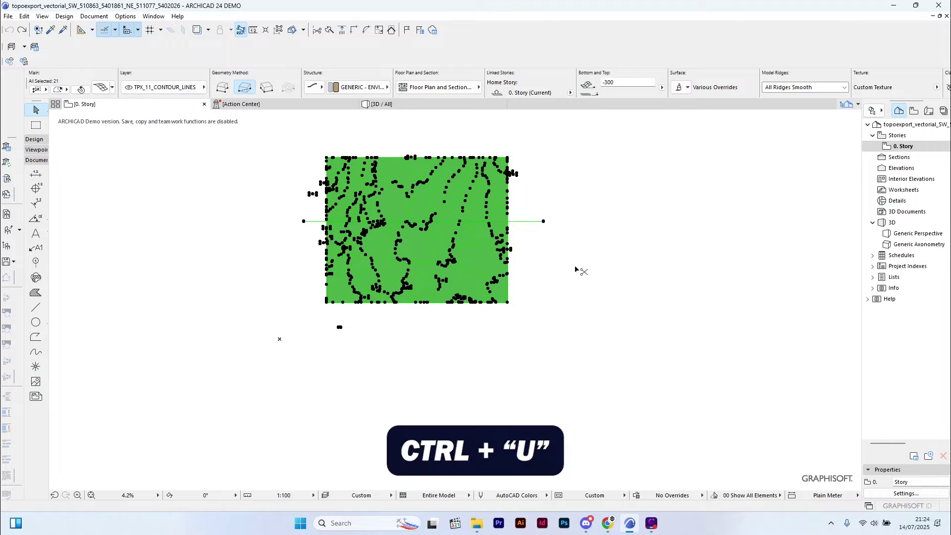
{"action": "key", "text": "ctrl+u"}
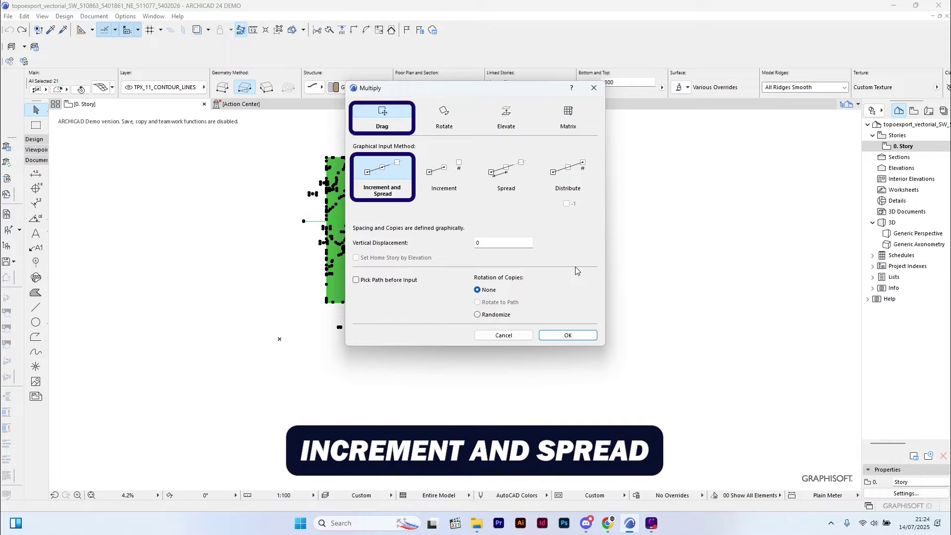
{"action": "left_click", "coordinate": [569, 335]}
{"action": "left_click", "coordinate": [550, 269]}
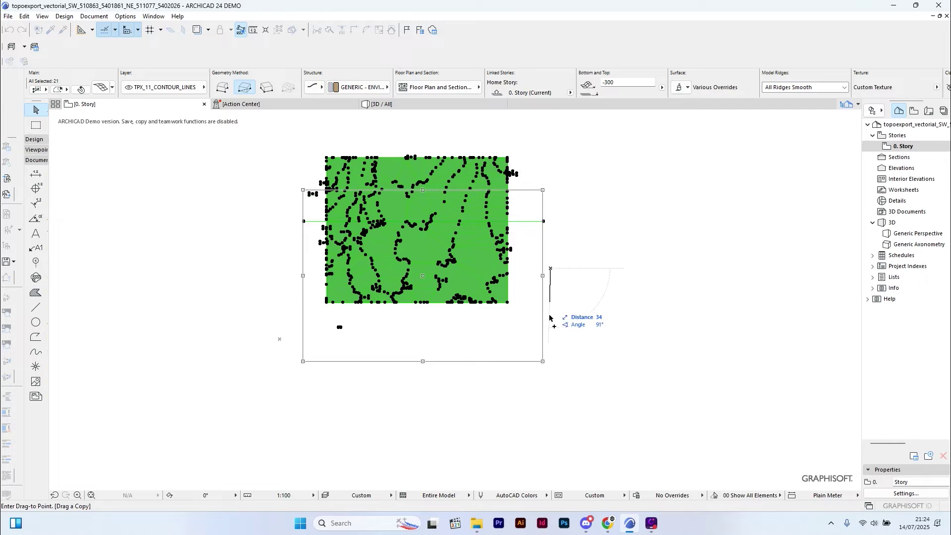
{"action": "type", "text": "150"}
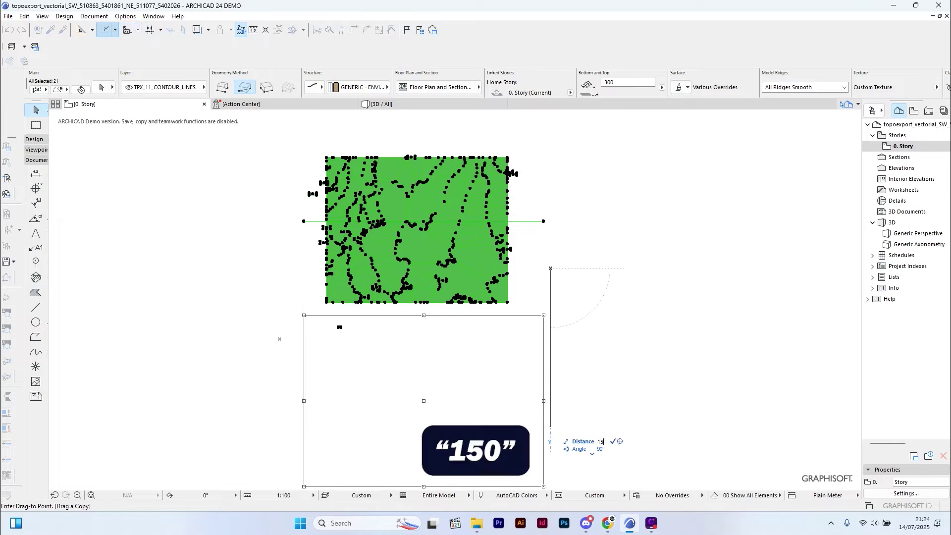
{"action": "key", "text": "Return"}
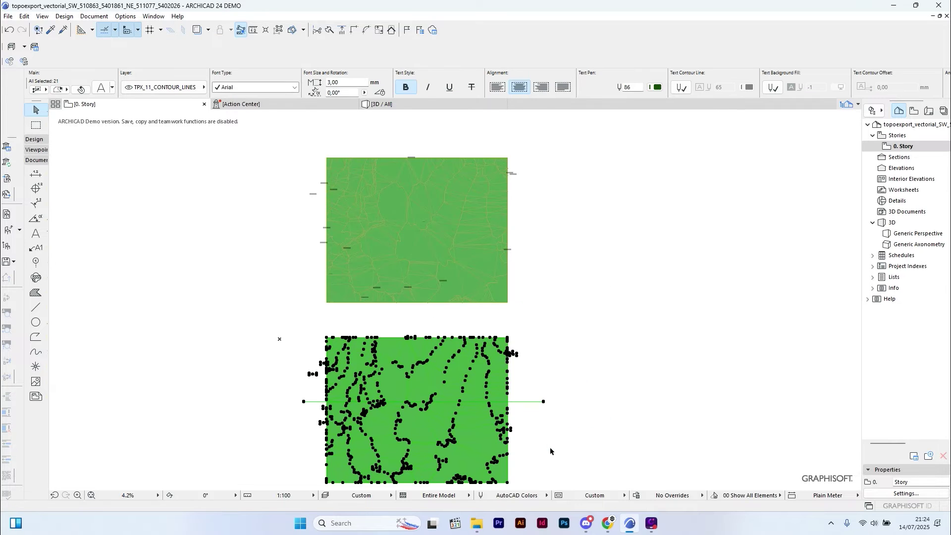
{"action": "scroll", "coordinate": [576, 238], "scroll_direction": "down", "scroll_amount": 2}
{"action": "scroll", "coordinate": [493, 380], "scroll_direction": "up", "scroll_amount": 3}
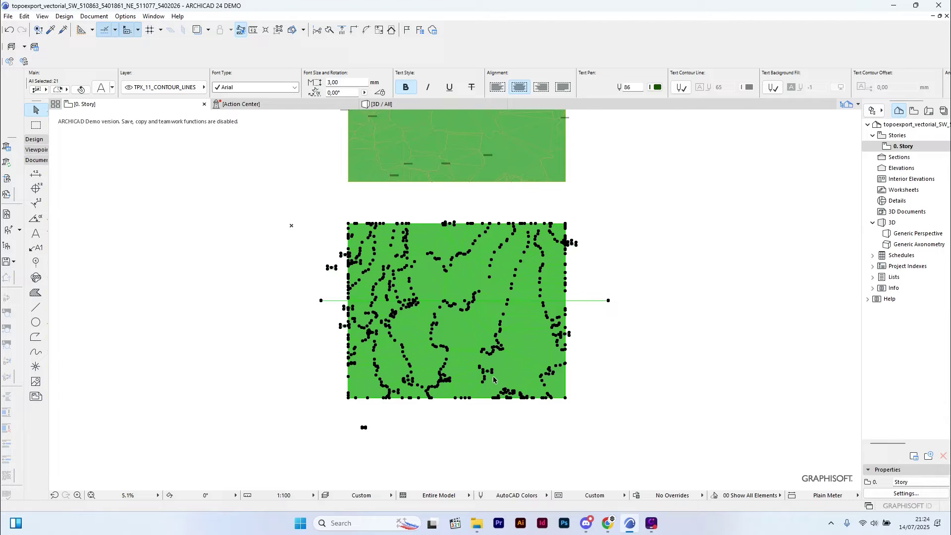
{"action": "key", "text": "Escape"}
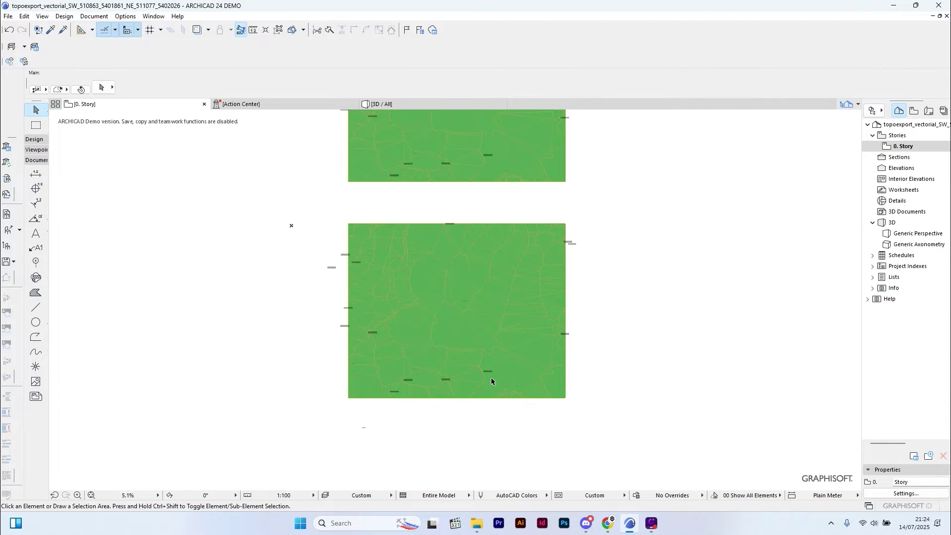
Draw circles of radius 100 and 90 sharing a centre on the lower copy's bottom edge.
{"action": "left_click", "coordinate": [35, 322]}
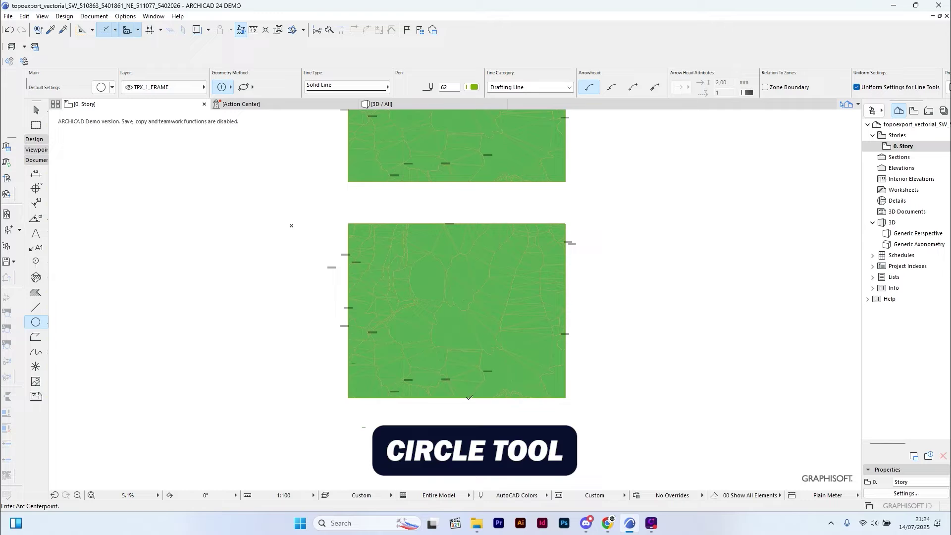
{"action": "left_click", "coordinate": [470, 398]}
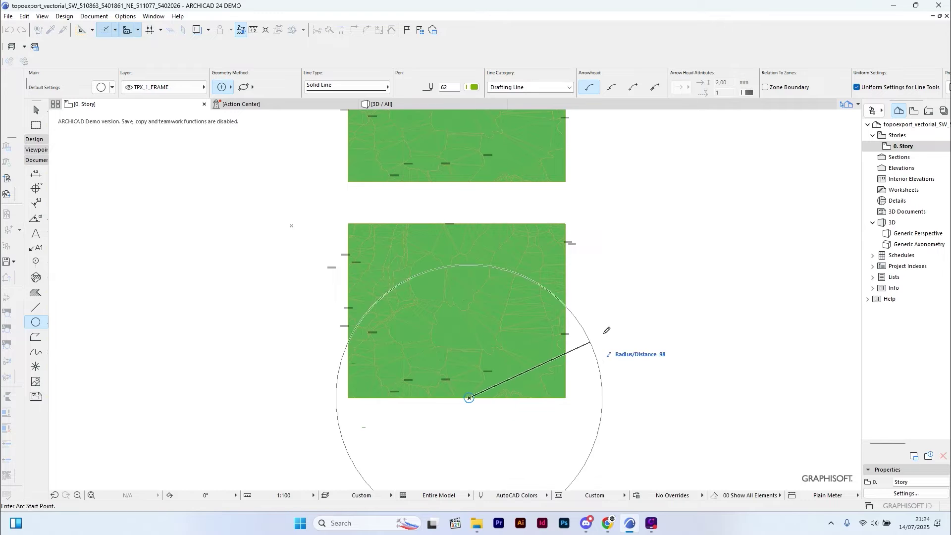
{"action": "type", "text": "100"}
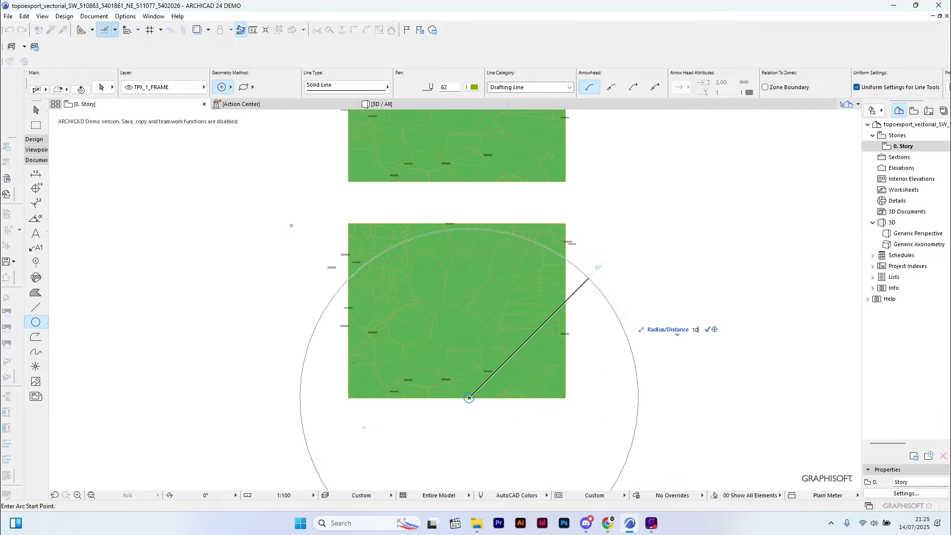
{"action": "key", "text": "Return"}
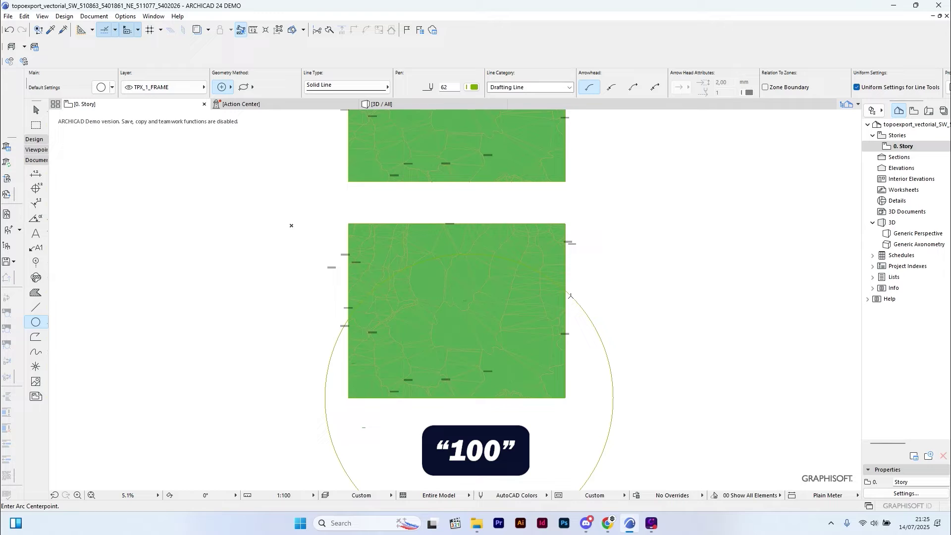
{"action": "left_click", "coordinate": [469, 398]}
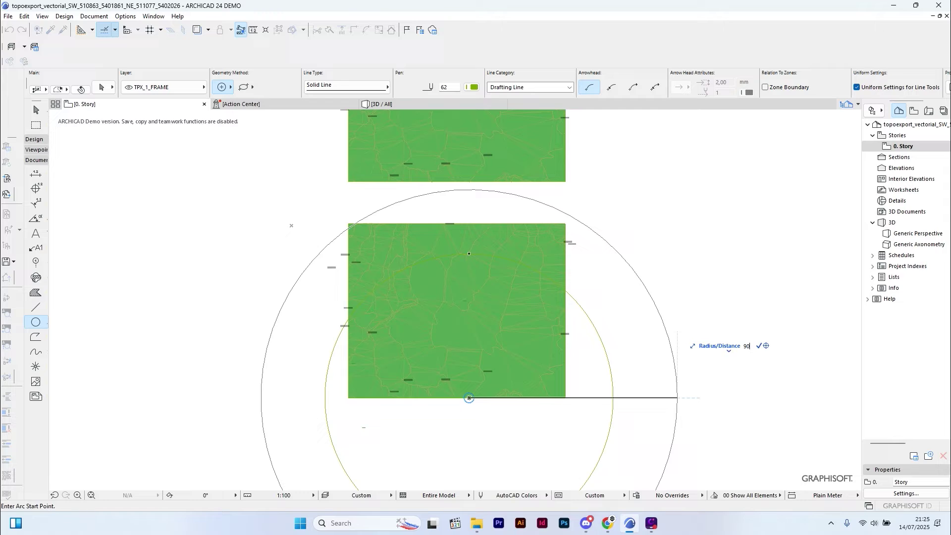
{"action": "left_click", "coordinate": [603, 396]}
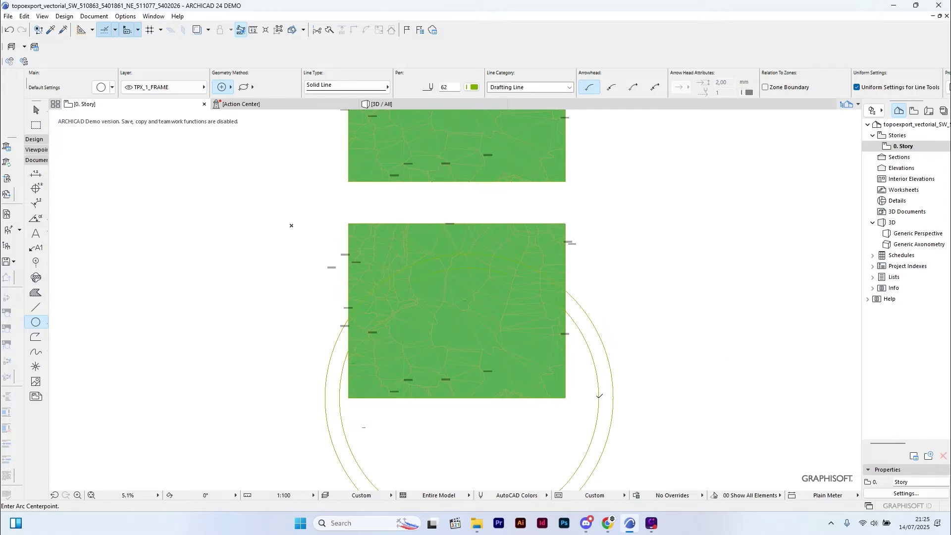
{"action": "key", "text": "Escape"}
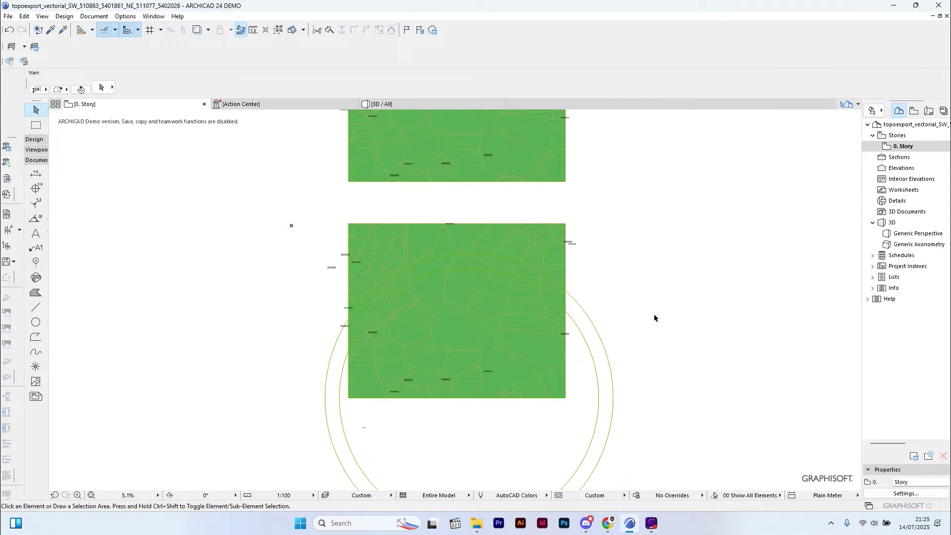
Subtract the outer and inner circle polygons from the lower terrain mesh, leaving a curved band.
{"action": "left_click", "coordinate": [419, 224]}
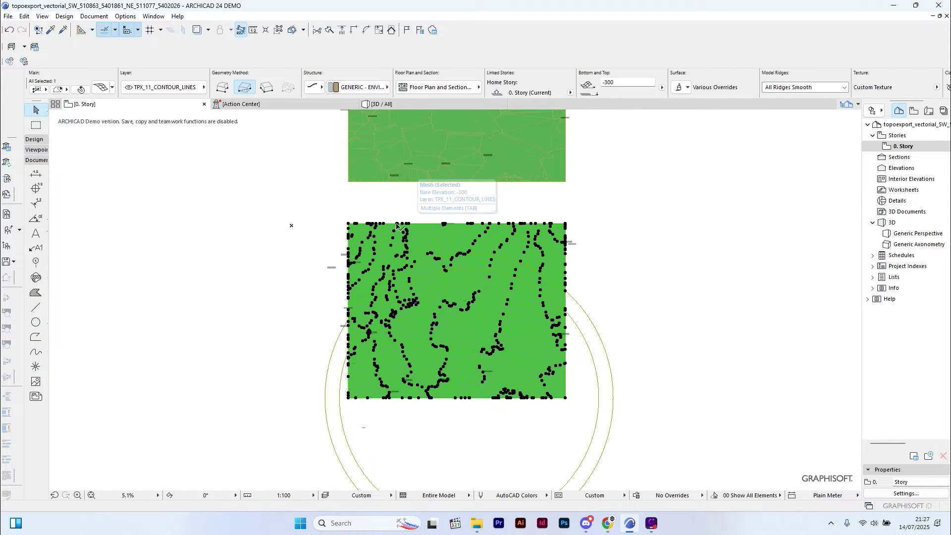
{"action": "left_click", "coordinate": [349, 225]}
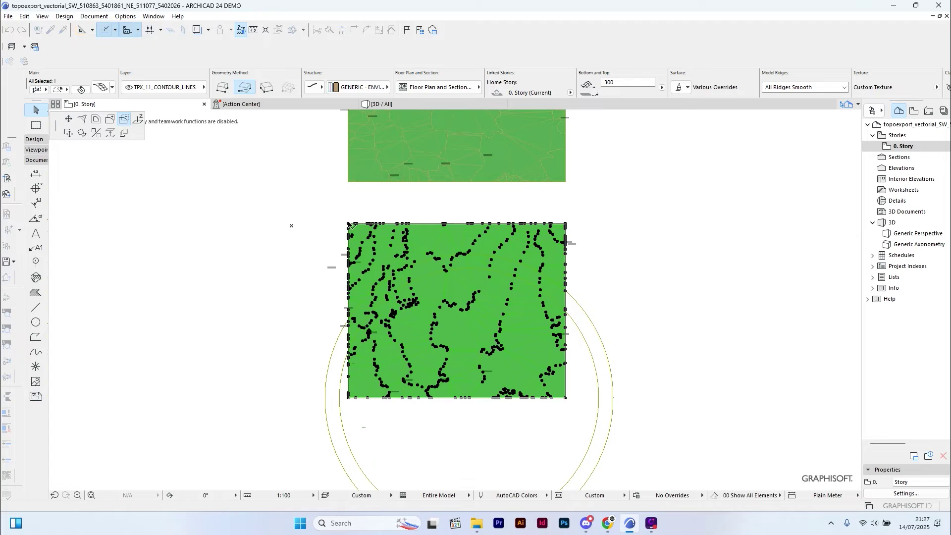
{"action": "left_click", "coordinate": [123, 121]}
{"action": "key", "text": "Return"}
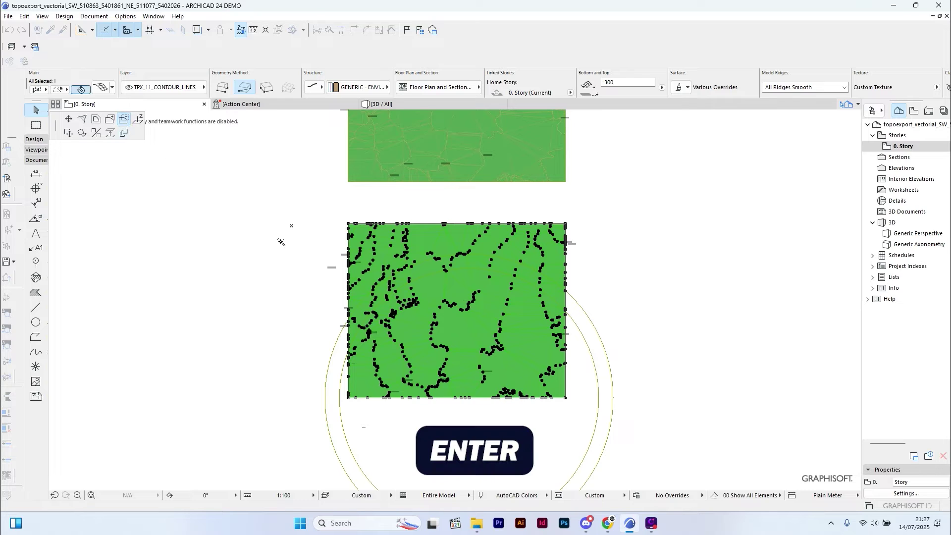
{"action": "left_click", "coordinate": [441, 243]}
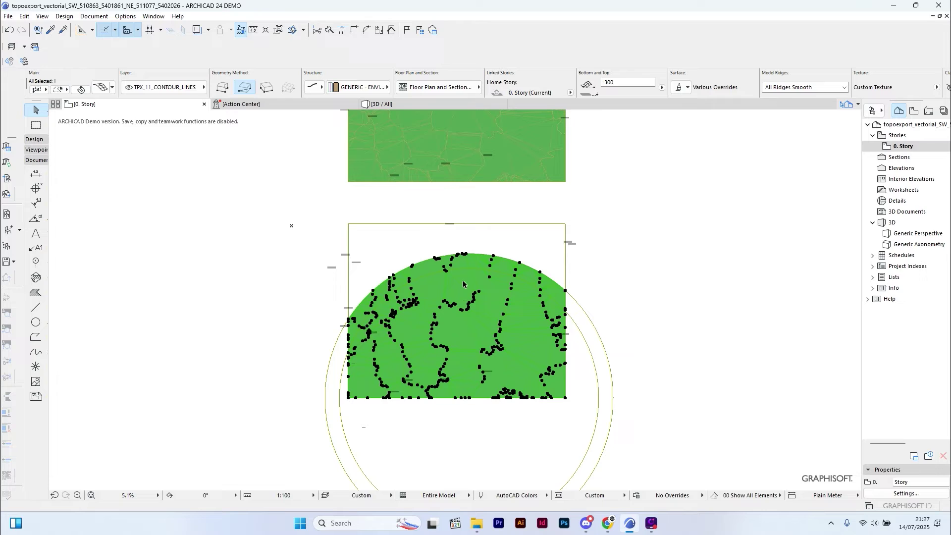
{"action": "left_click", "coordinate": [350, 400]}
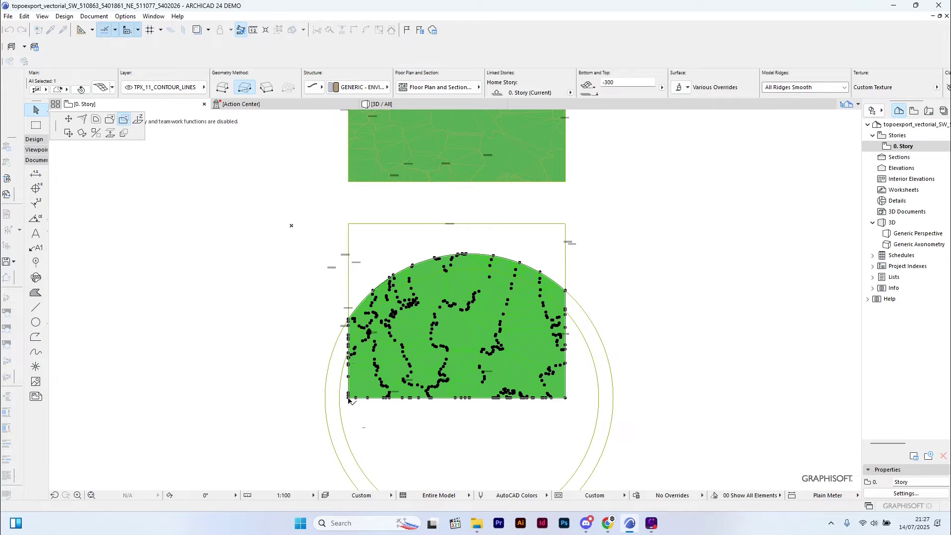
{"action": "key", "text": "Return"}
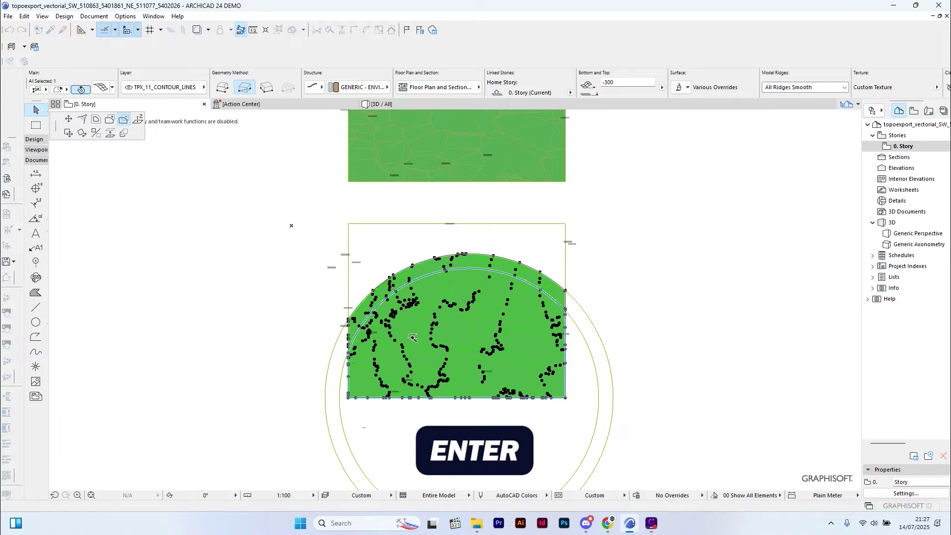
{"action": "key", "text": "Escape"}
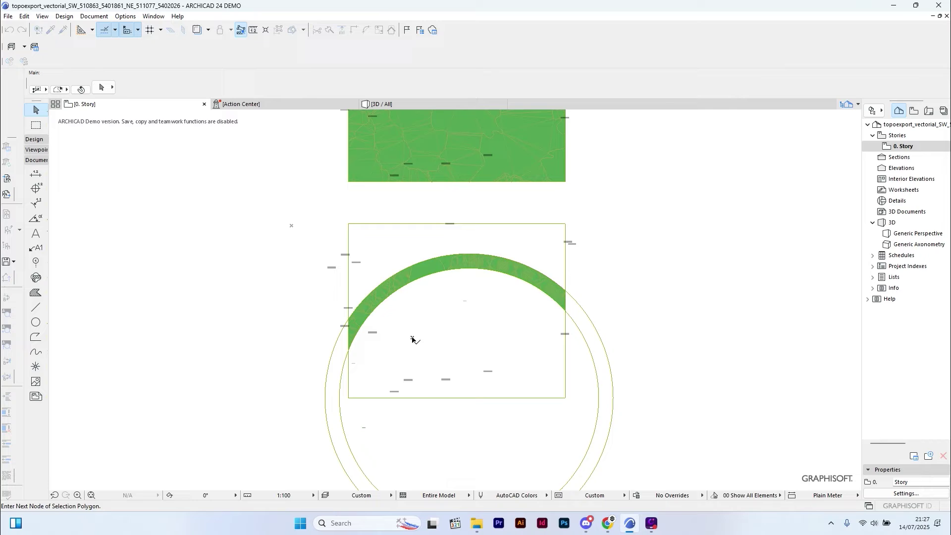
Delete the two guide circles.
{"action": "left_click", "coordinate": [584, 334]}
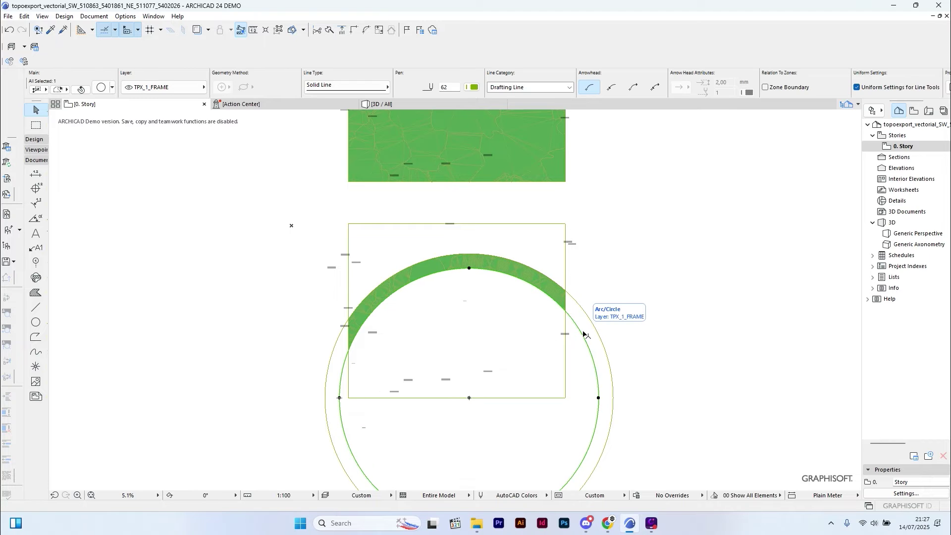
{"action": "key", "text": "Escape"}
{"action": "left_click", "coordinate": [588, 322]}
{"action": "key", "text": "Delete"}
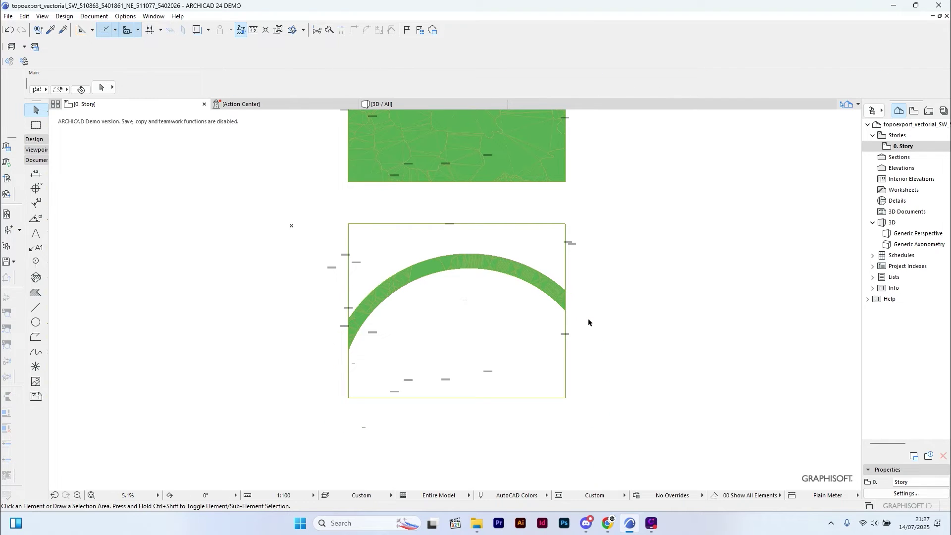
In the 3D view, set the large terrain mesh to solid geometry with an earth body.
{"action": "left_click", "coordinate": [397, 105]}
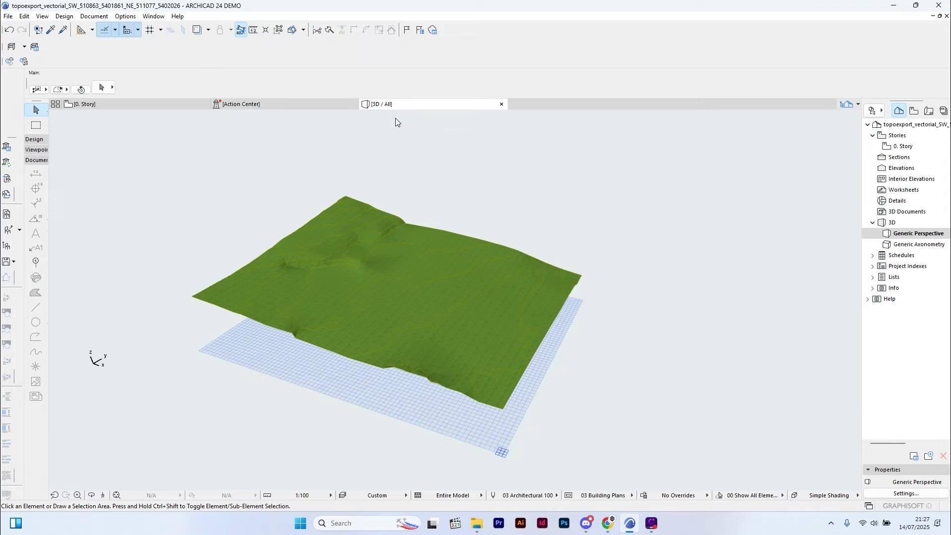
{"action": "middle_click_drag", "start_coordinate": [459, 301], "coordinate": [293, 304], "text": "shift"}
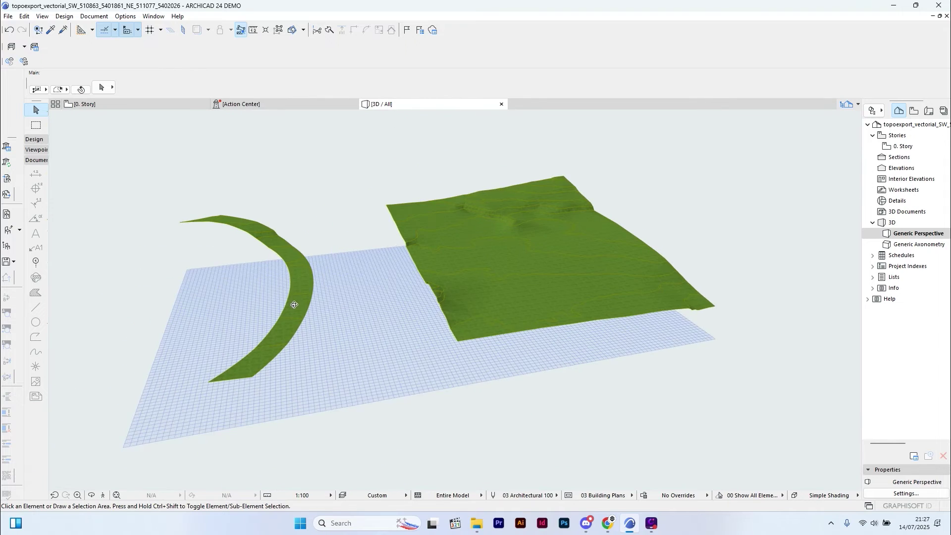
{"action": "left_click", "coordinate": [457, 296]}
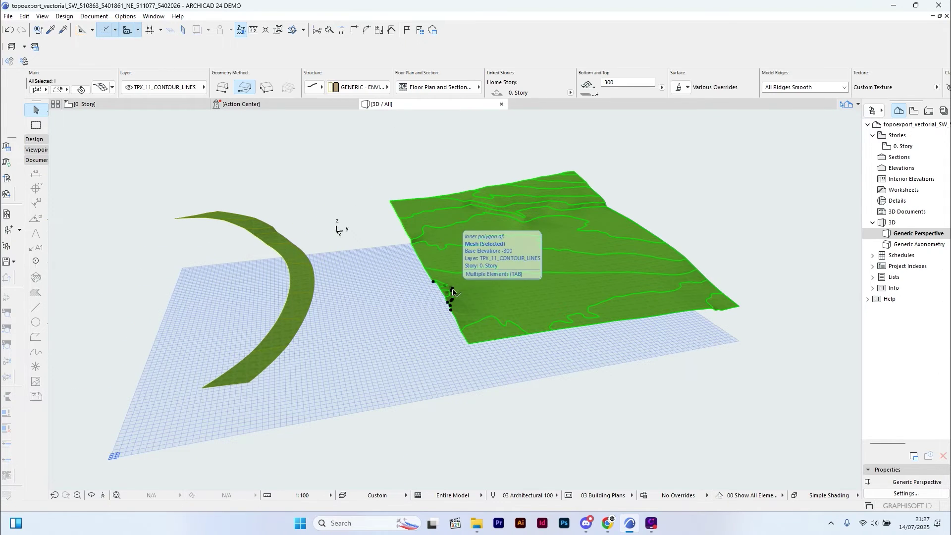
{"action": "left_click", "coordinate": [100, 88]}
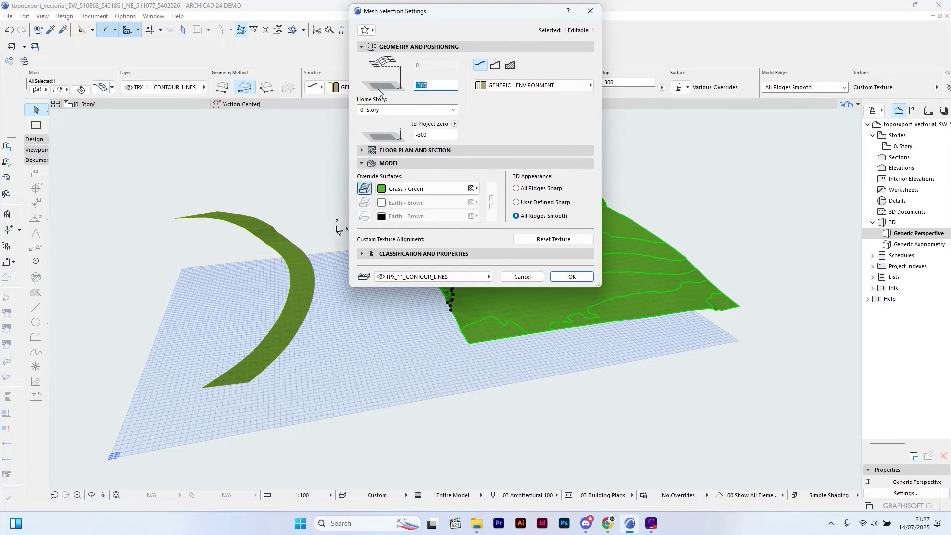
{"action": "left_click", "coordinate": [510, 66]}
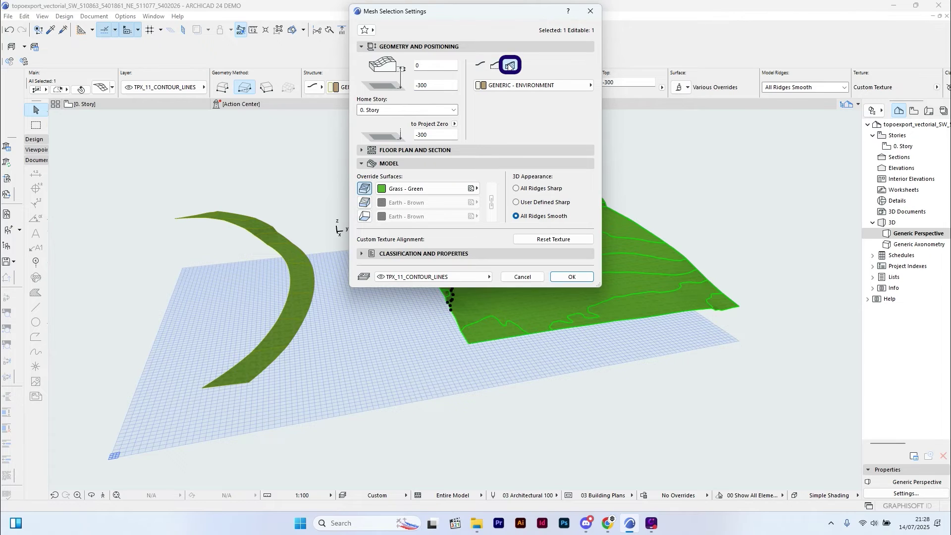
{"action": "left_click", "coordinate": [577, 273]}
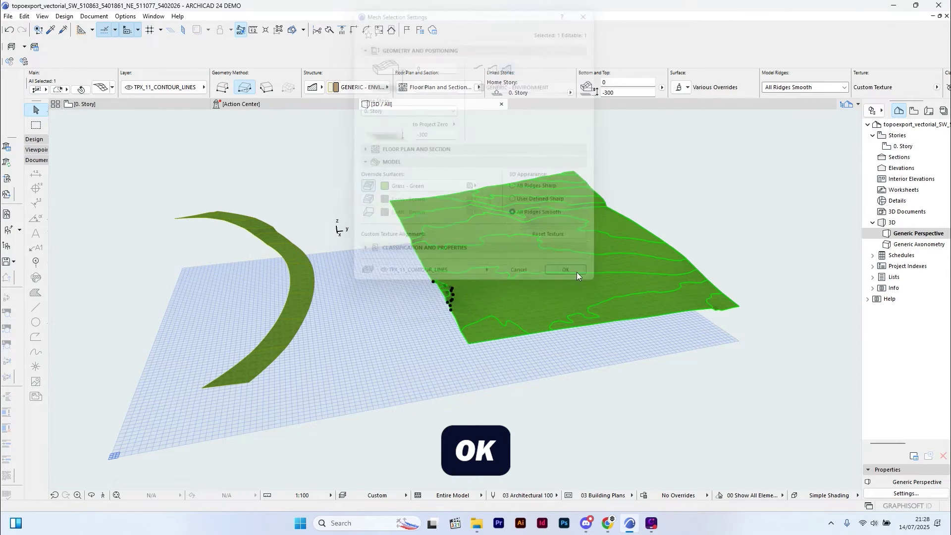
{"action": "key", "text": "Escape"}
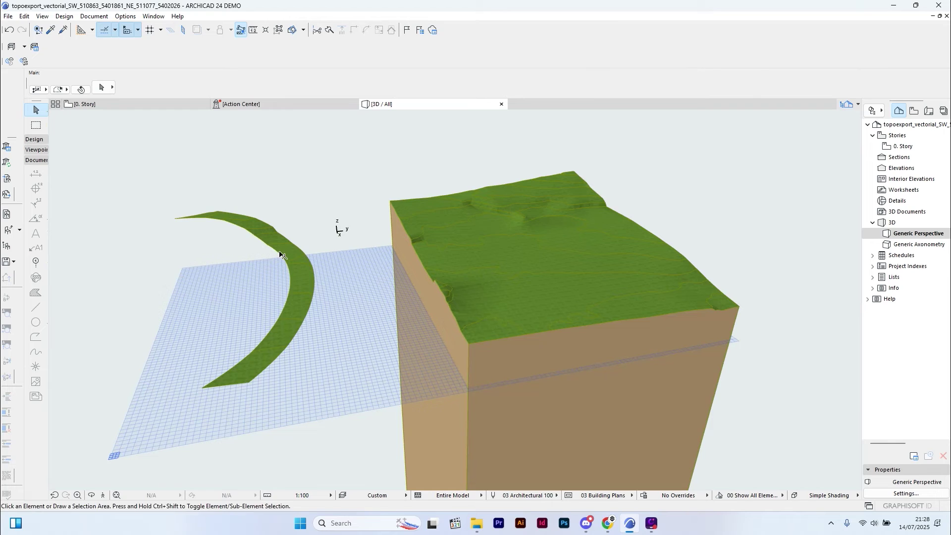
Give the curved band mesh solid geometry.
{"action": "left_click", "coordinate": [281, 255]}
{"action": "left_click", "coordinate": [102, 87]}
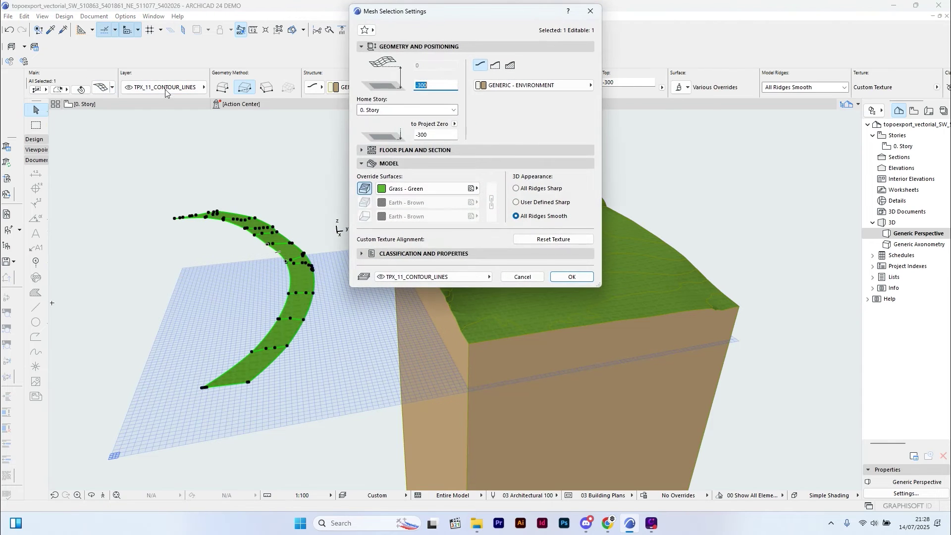
{"action": "left_click", "coordinate": [510, 65]}
{"action": "left_click", "coordinate": [562, 276]}
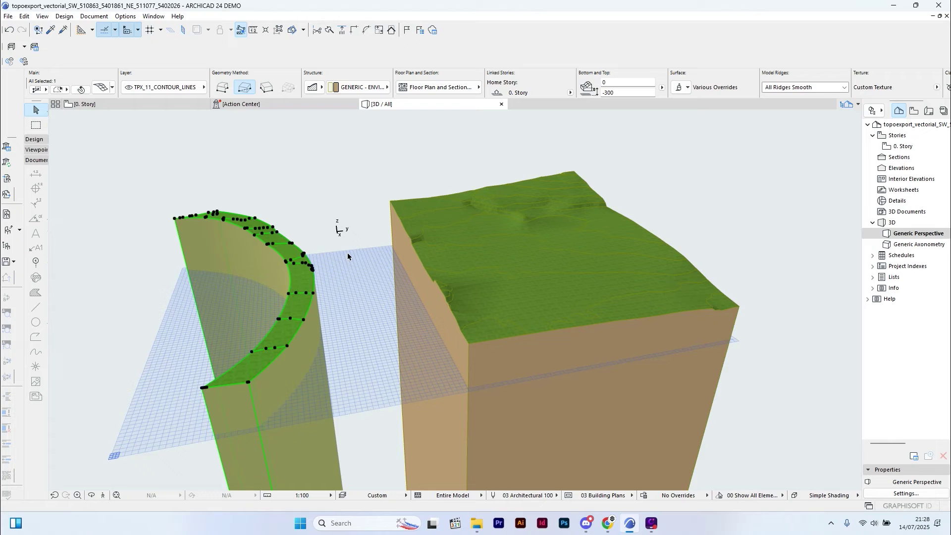
Override the band's top surface with Pavement - Asphalt Light.
{"action": "key", "text": "ctrl+t"}
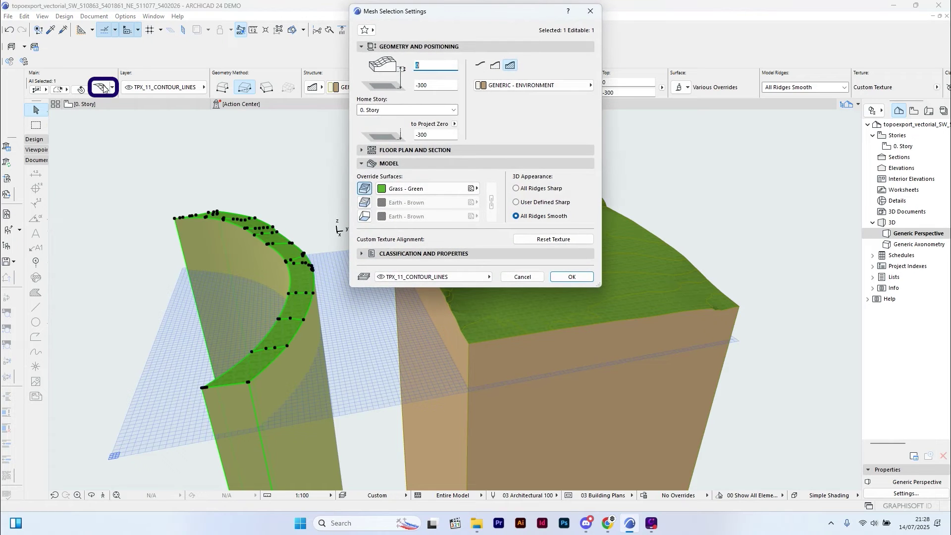
{"action": "left_click", "coordinate": [414, 188]}
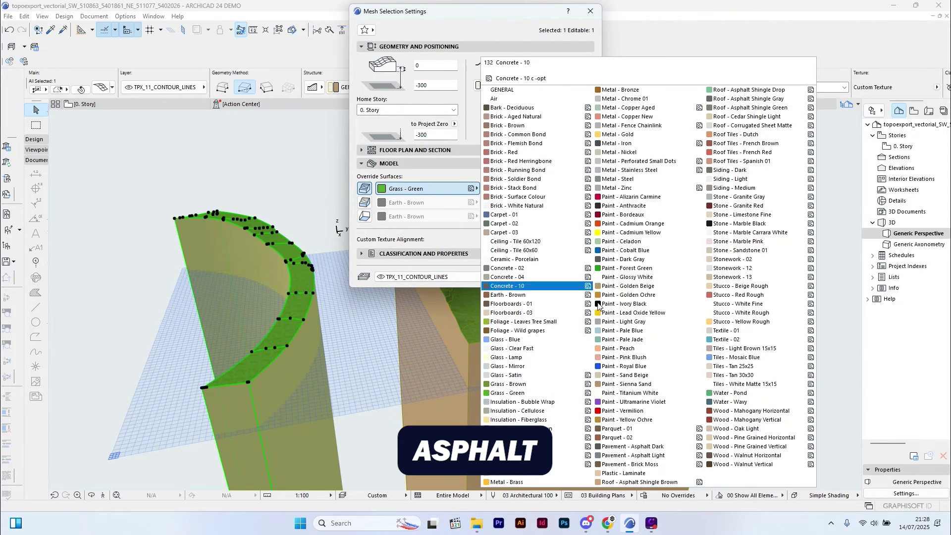
{"action": "left_click", "coordinate": [628, 455]}
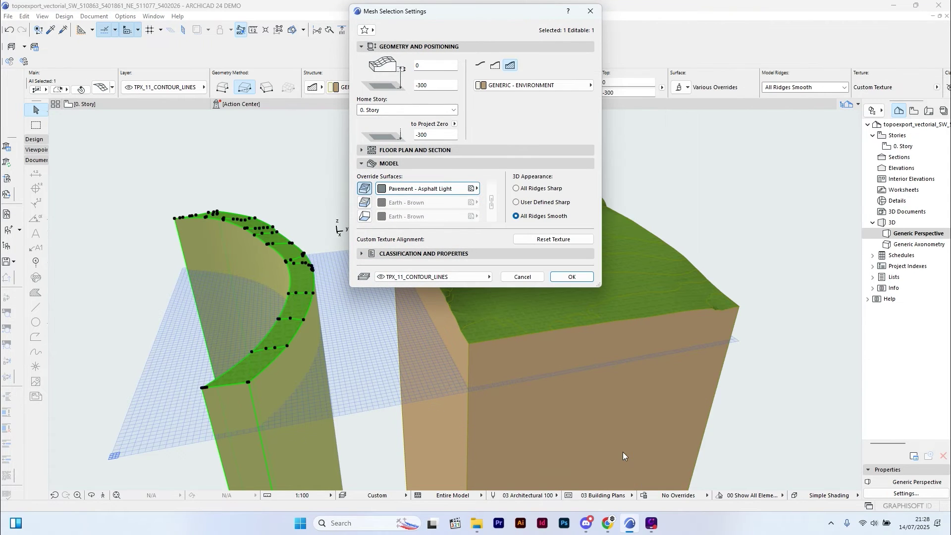
{"action": "left_click", "coordinate": [571, 277]}
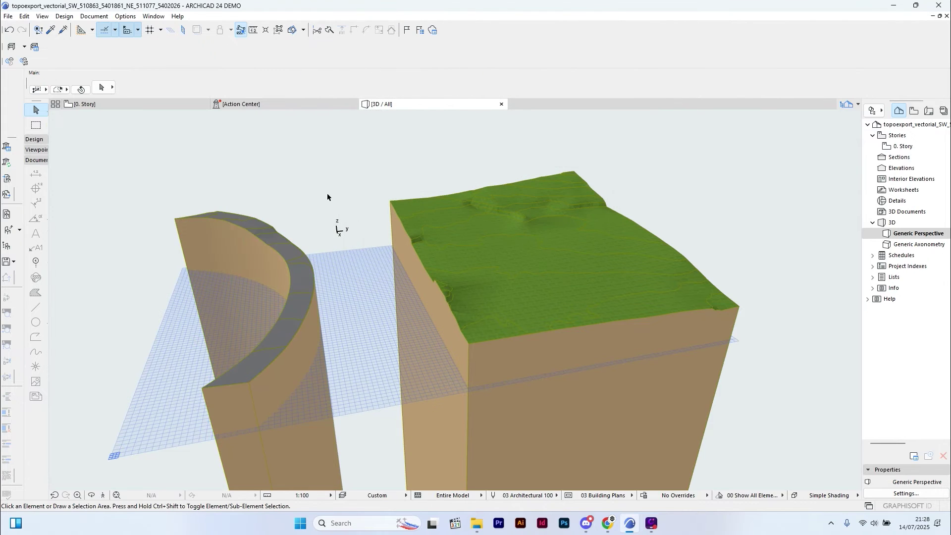
Change the road band mesh elevation from -300 to -295.
{"action": "left_click", "coordinate": [305, 255]}
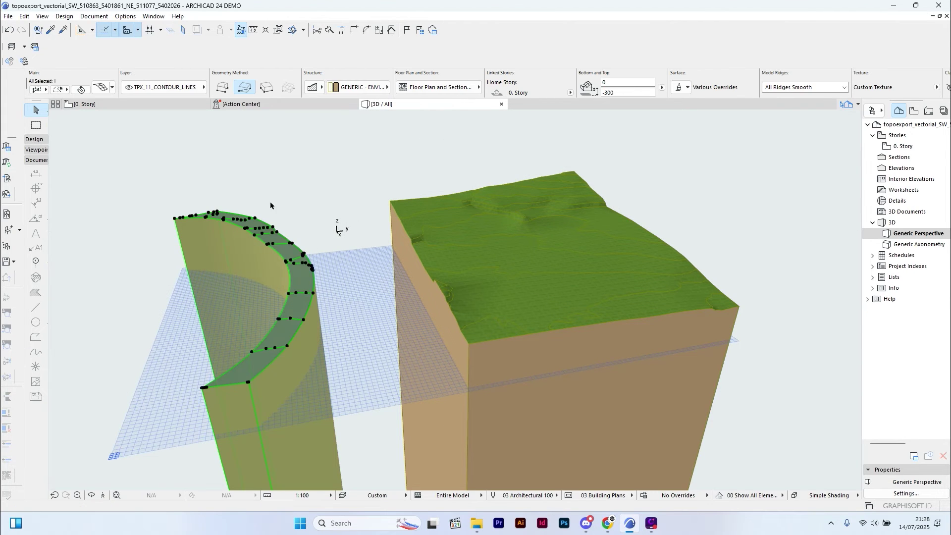
{"action": "left_click", "coordinate": [99, 89]}
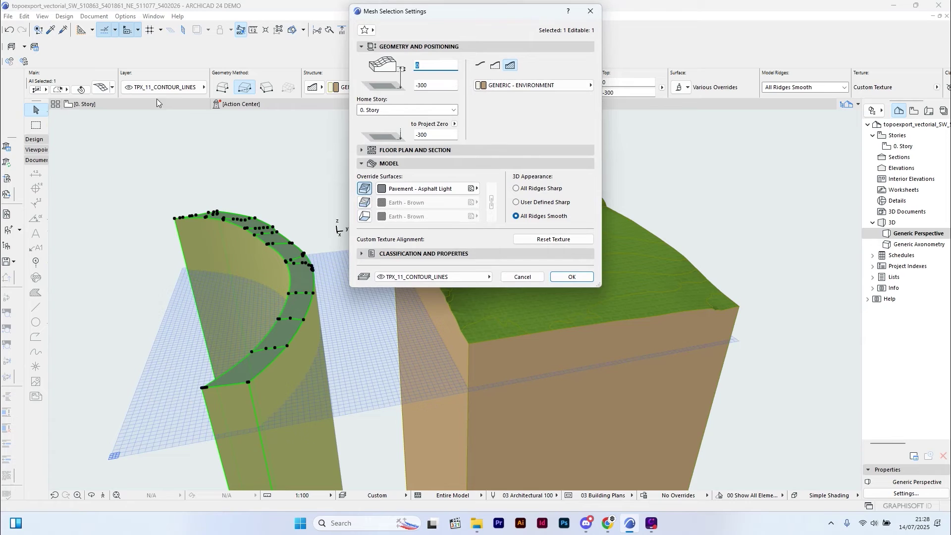
{"action": "left_click", "coordinate": [433, 85]}
{"action": "left_click", "coordinate": [578, 276]}
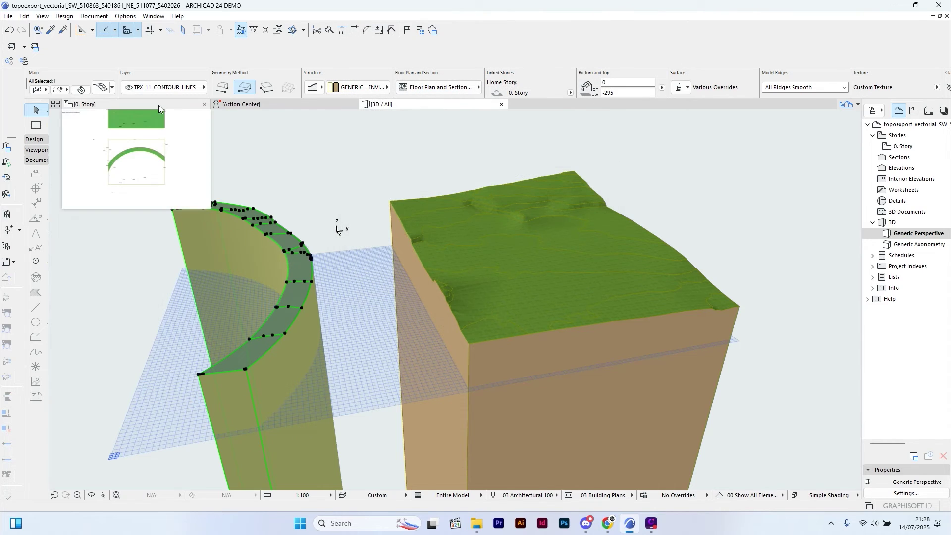
On the 0. Story plan, use Multiply to copy the curved road mesh 150 units up.
{"action": "left_click", "coordinate": [158, 105]}
{"action": "left_click", "coordinate": [433, 277]}
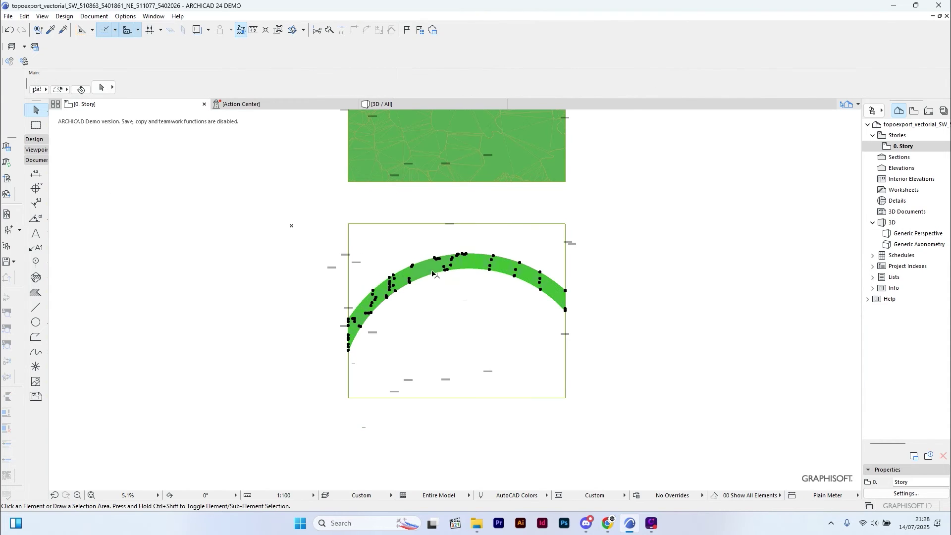
{"action": "scroll", "coordinate": [469, 292], "scroll_direction": "down", "scroll_amount": 1}
{"action": "scroll", "coordinate": [468, 291], "scroll_direction": "down", "scroll_amount": 1}
{"action": "key", "text": "ctrl+u"}
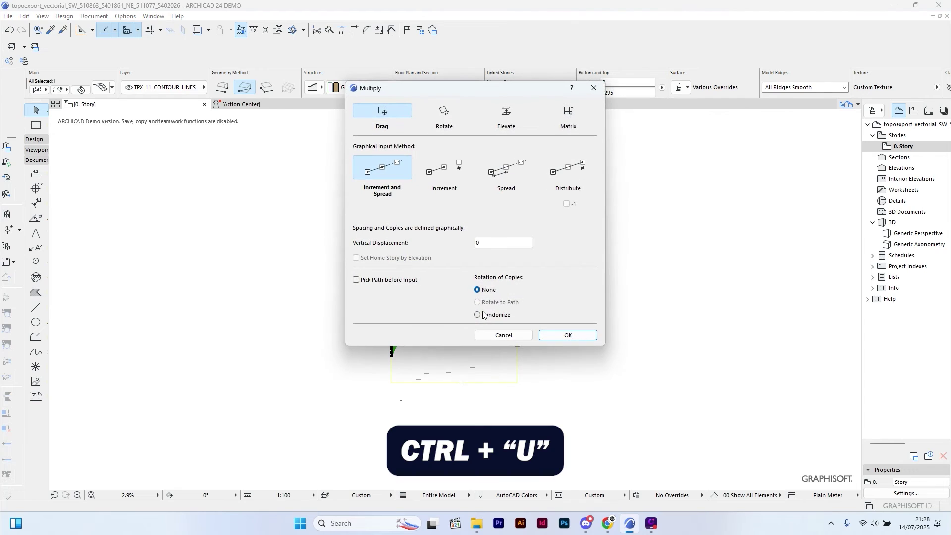
{"action": "left_click", "coordinate": [548, 336]}
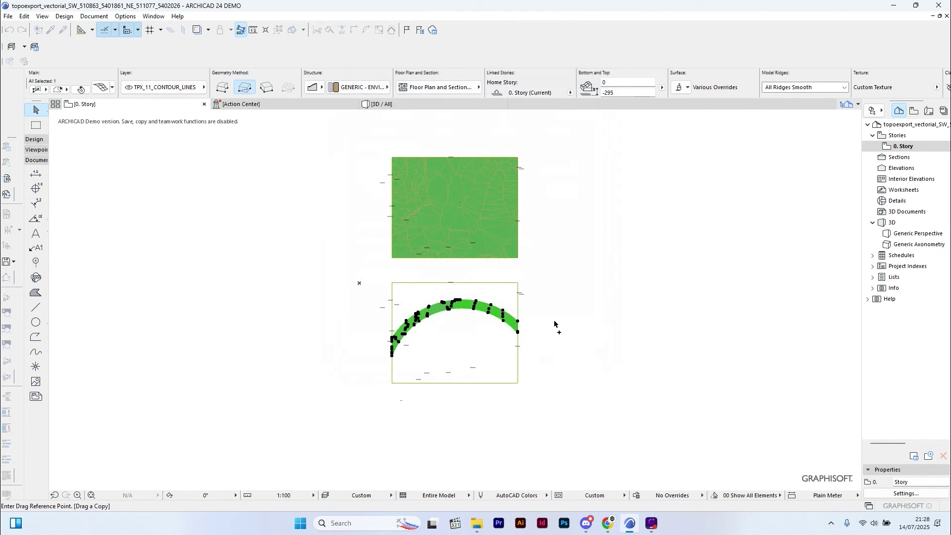
{"action": "left_click", "coordinate": [554, 321]}
{"action": "type", "text": "150"}
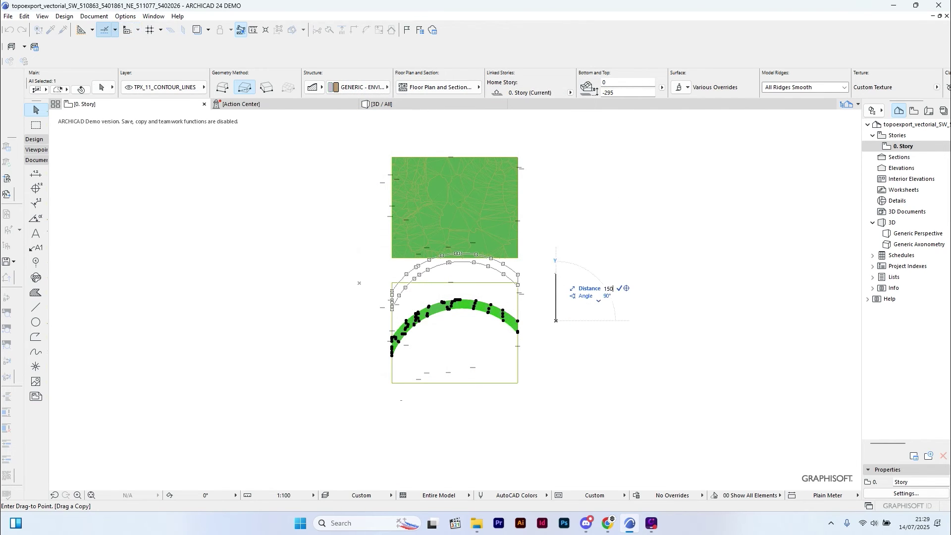
{"action": "key", "text": "Return"}
{"action": "key", "text": "Escape"}
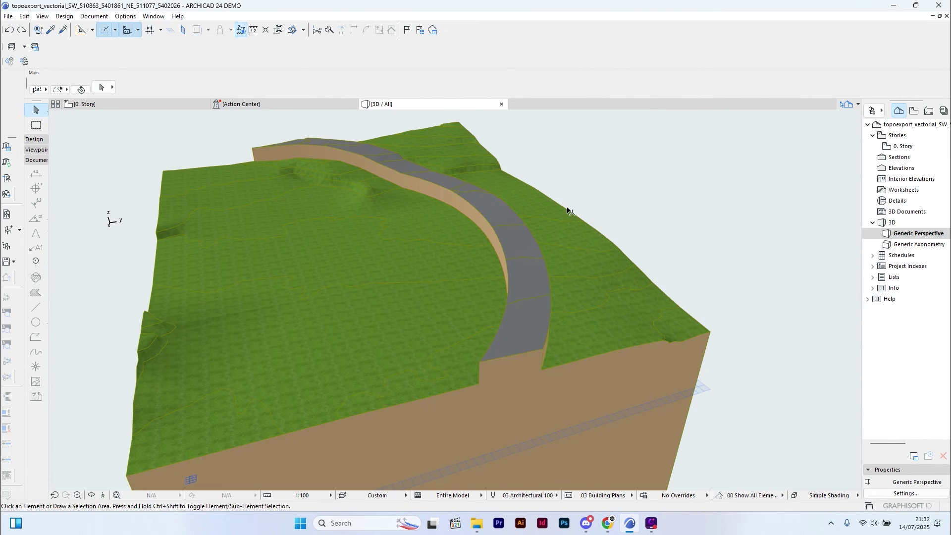
Add the green terrain mesh as the target in Design > Solid Element Operations.
{"action": "left_click", "coordinate": [568, 212]}
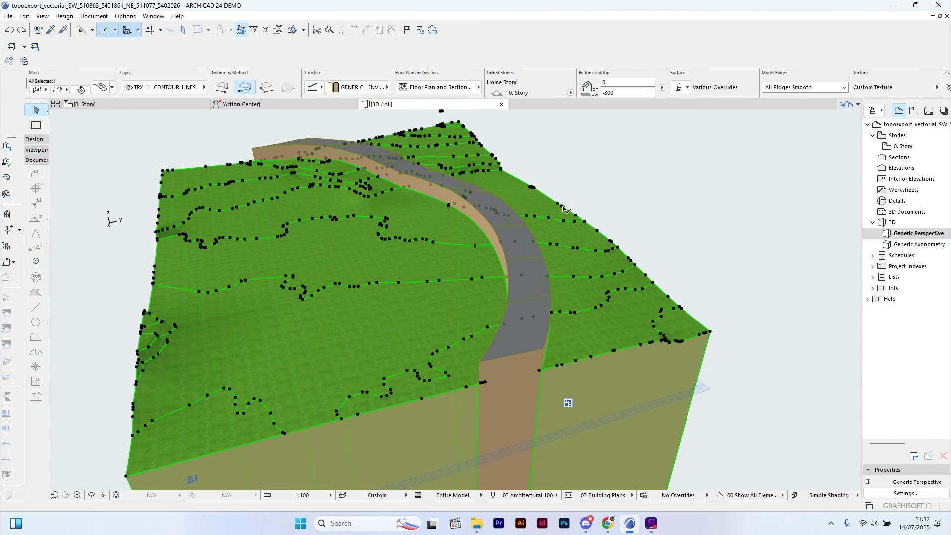
{"action": "left_click", "coordinate": [64, 17]}
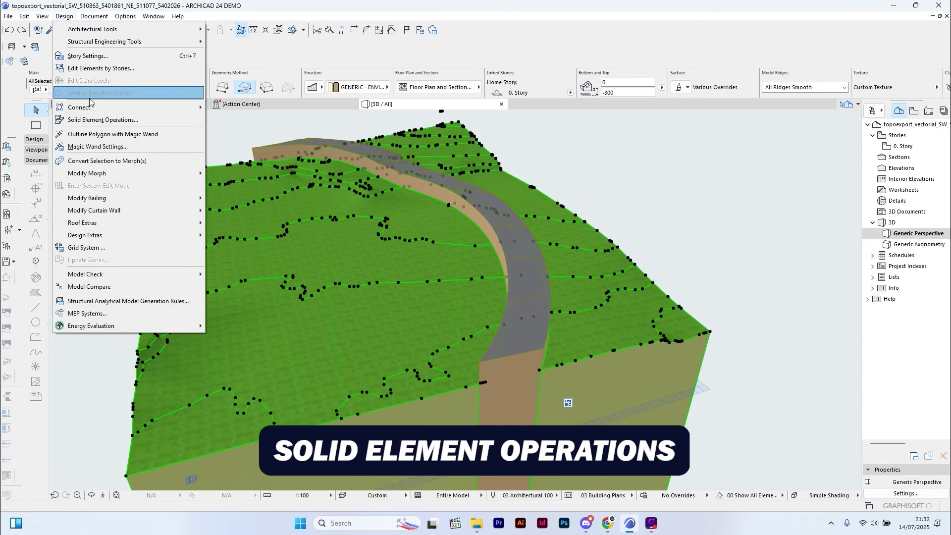
{"action": "left_click", "coordinate": [91, 120]}
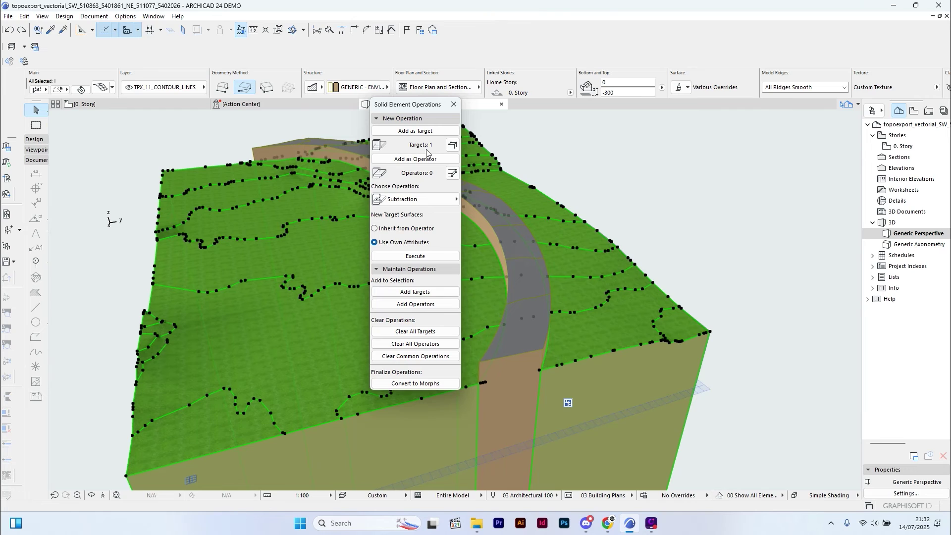
Add the road mesh as operator and execute an upward-extrusion subtraction on the terrain.
{"action": "left_click", "coordinate": [553, 148]}
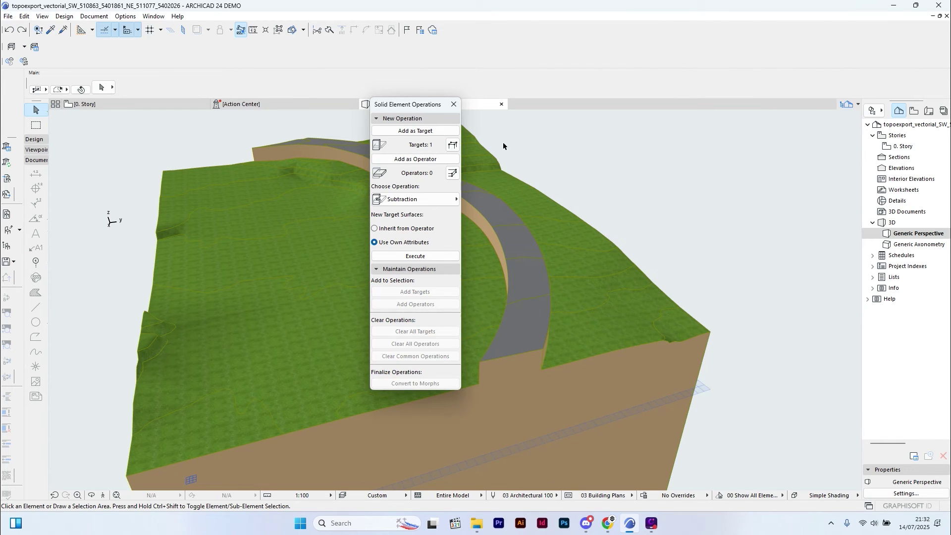
{"action": "left_click", "coordinate": [338, 140]}
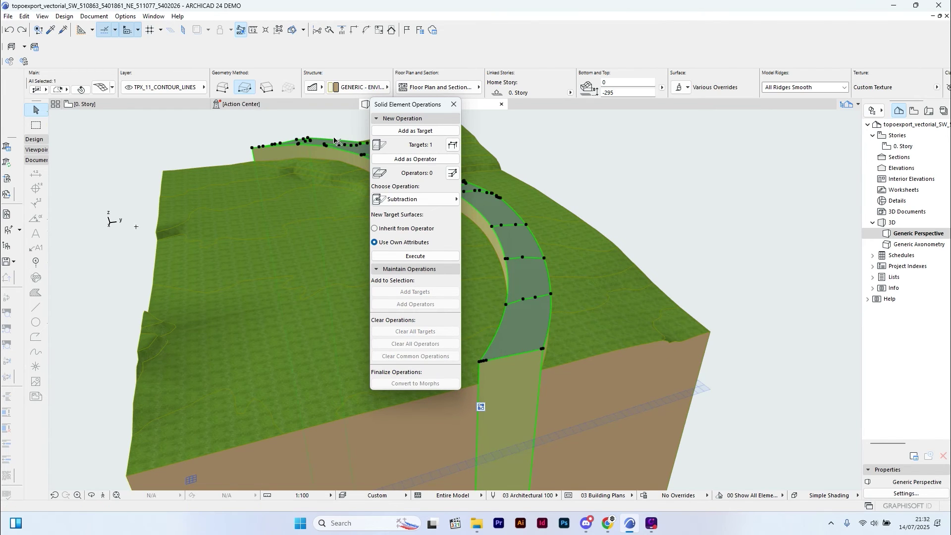
{"action": "left_click", "coordinate": [420, 164]}
{"action": "left_click", "coordinate": [592, 155]}
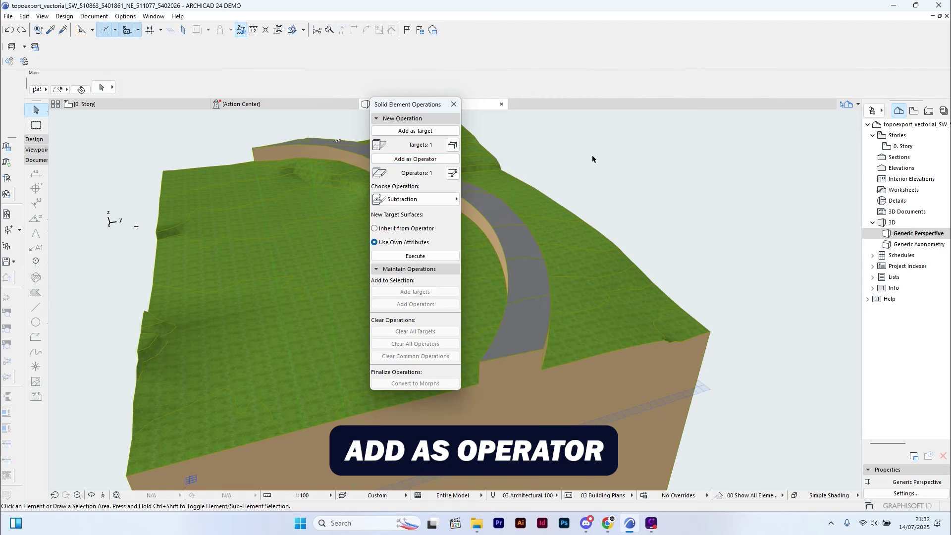
{"action": "left_click", "coordinate": [427, 196]}
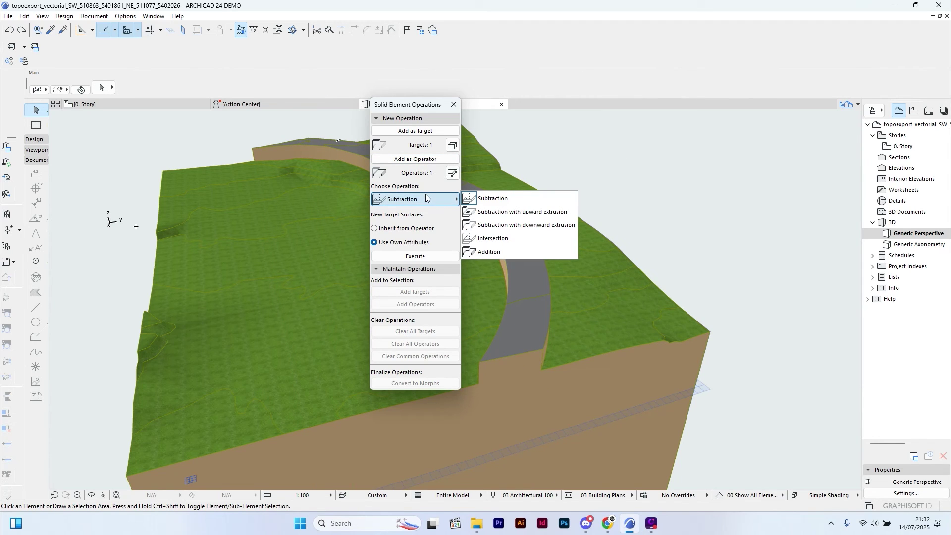
{"action": "left_click", "coordinate": [503, 213]}
{"action": "left_click", "coordinate": [433, 257]}
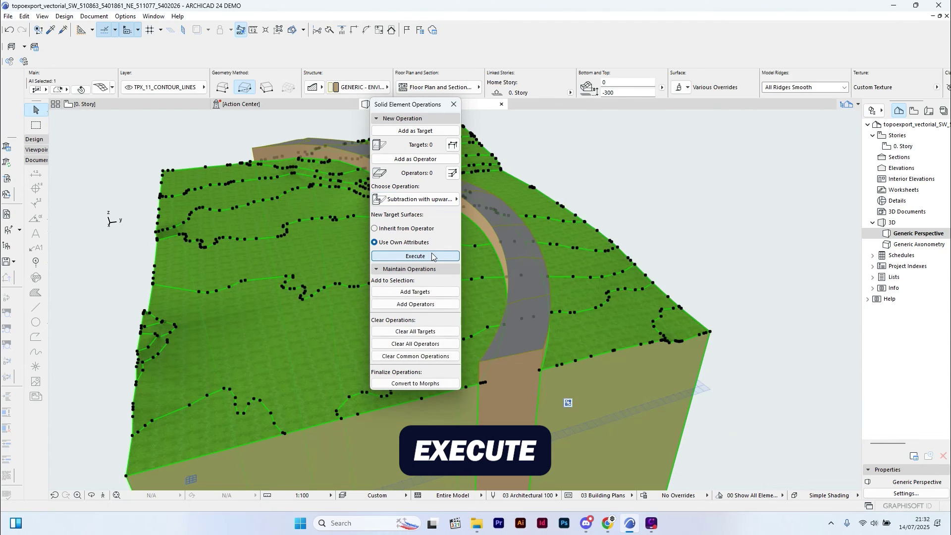
{"action": "left_click", "coordinate": [650, 227]}
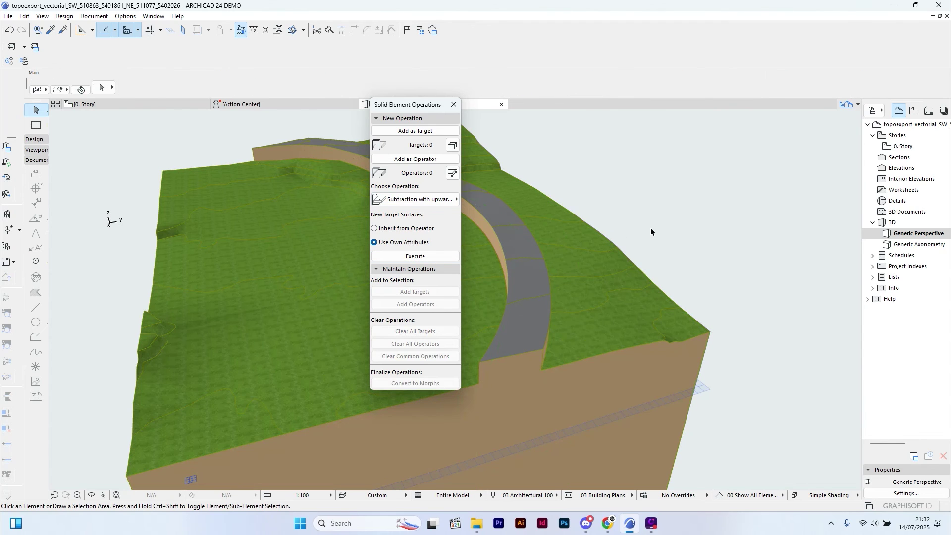
{"action": "left_click", "coordinate": [454, 109]}
Drag one road mesh edge point slightly lower.
{"action": "left_click", "coordinate": [512, 207]}
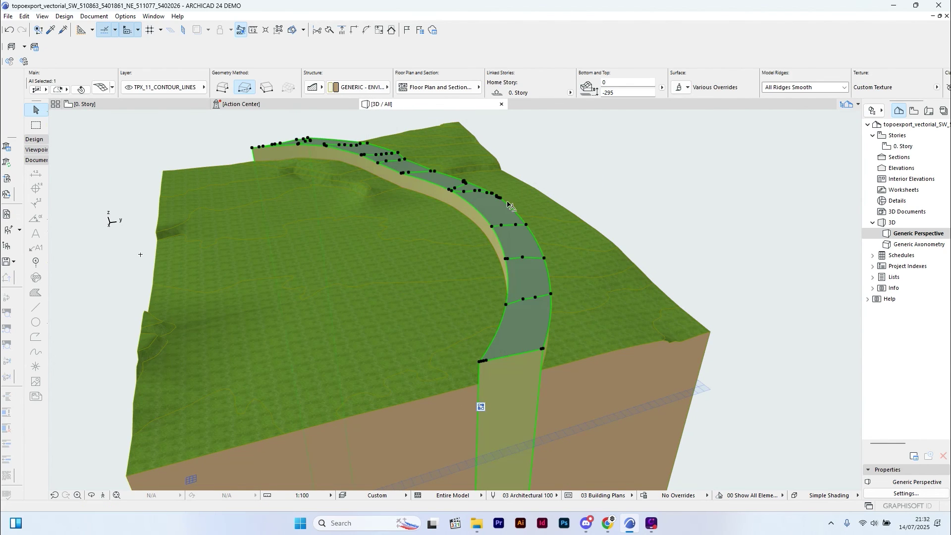
{"action": "left_click", "coordinate": [510, 205]}
{"action": "scroll", "coordinate": [502, 217], "scroll_direction": "up", "scroll_amount": 2}
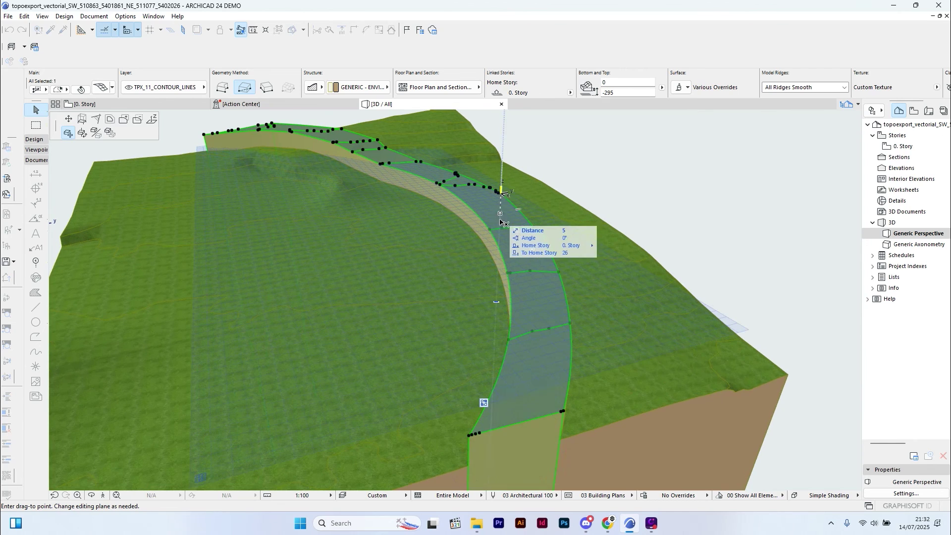
{"action": "left_click", "coordinate": [502, 222]}
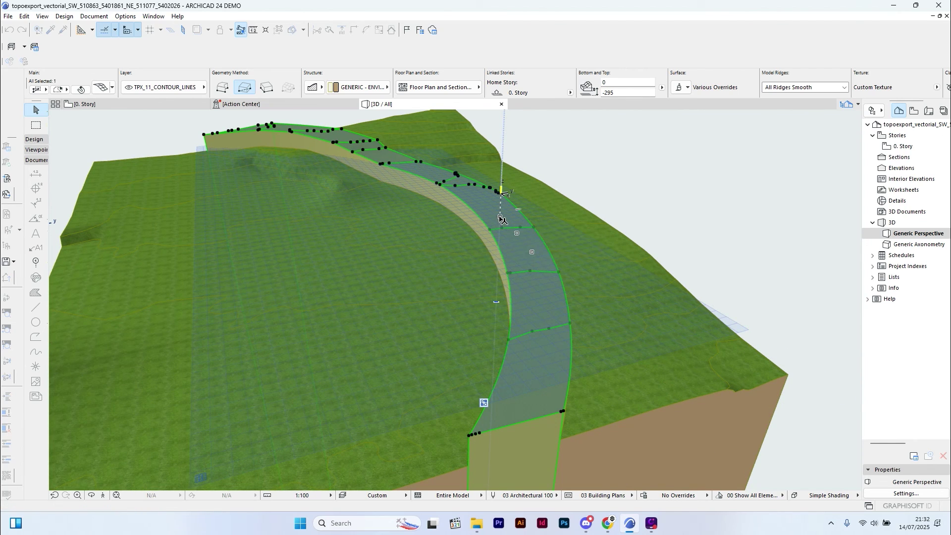
{"action": "key", "text": "Escape"}
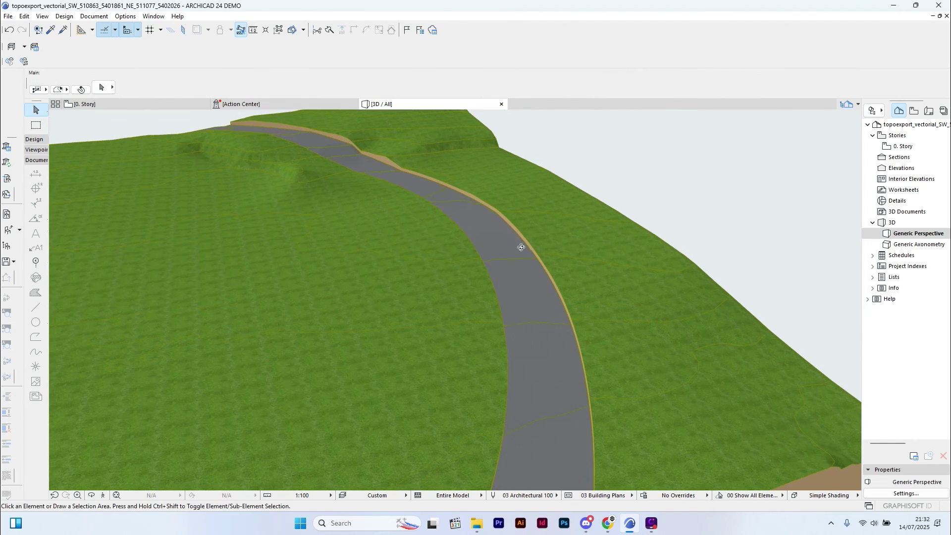
{"action": "mouse_move", "coordinate": [520, 248]}
{"action": "middle_mouse_down", "text": "shift"}
{"action": "mouse_move", "coordinate": [484, 200]}
{"action": "mouse_move", "coordinate": [299, 208]}
{"action": "mouse_move", "coordinate": [488, 213]}
{"action": "mouse_move", "coordinate": [516, 282]}
{"action": "mouse_move", "coordinate": [382, 249]}
{"action": "mouse_move", "coordinate": [676, 297]}
{"action": "mouse_move", "coordinate": [366, 296]}
{"action": "middle_mouse_up", "text": "shift"}
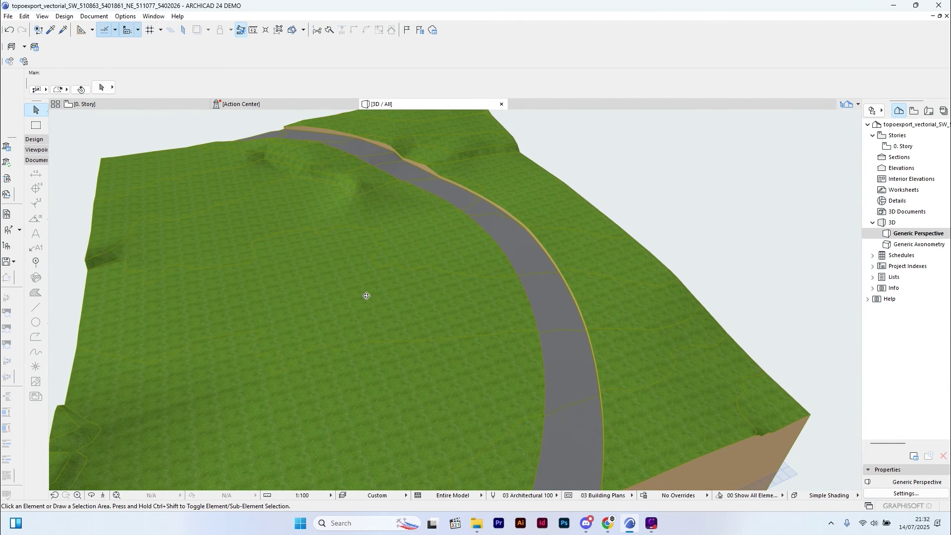